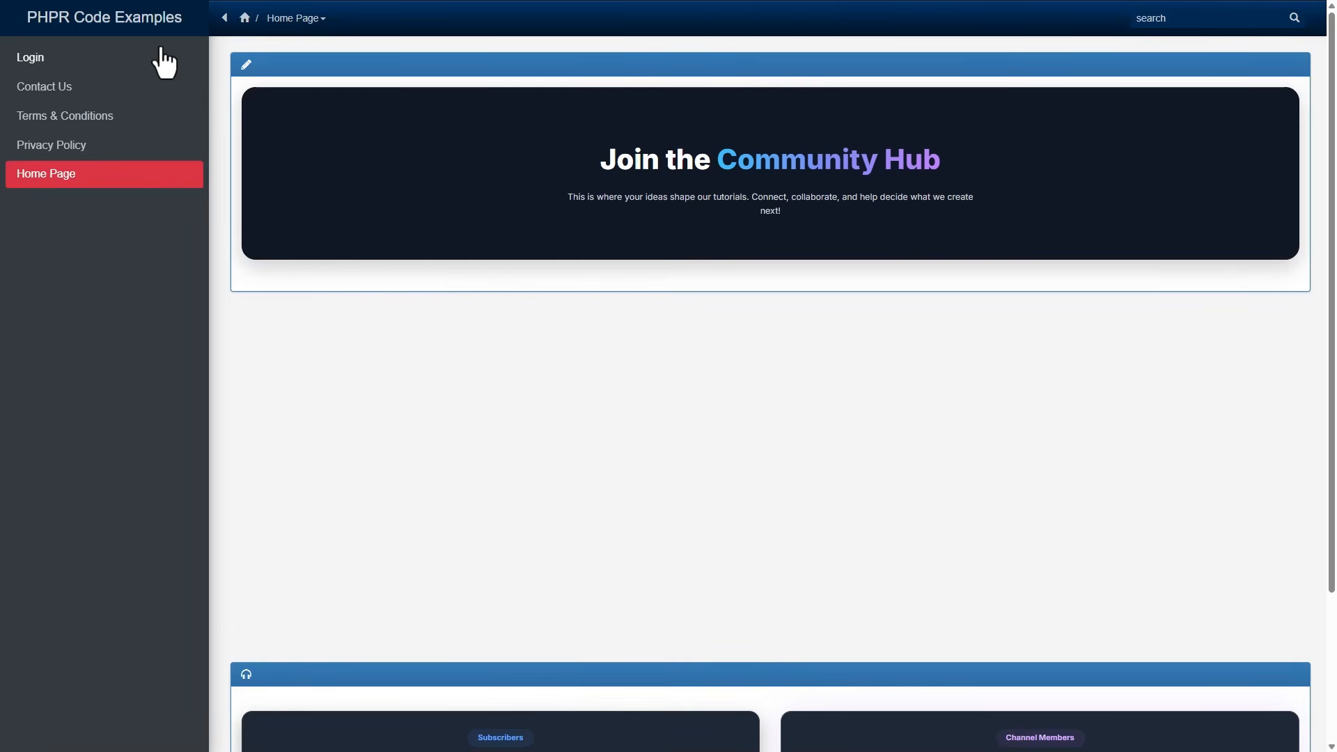
Open the website's login page and choose the Channel Members & Subscribers sign-in
{"action": "left_click", "coordinate": [39, 60]}
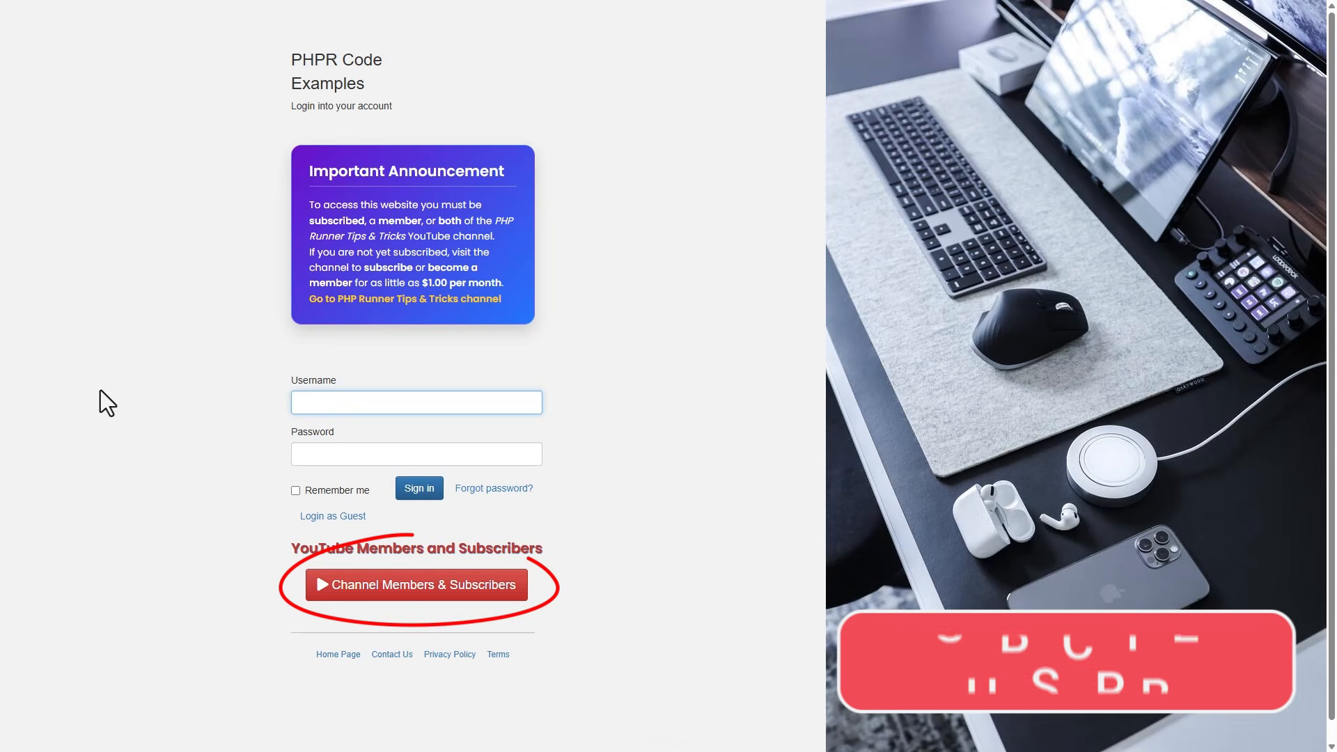
{"action": "left_click", "coordinate": [433, 591]}
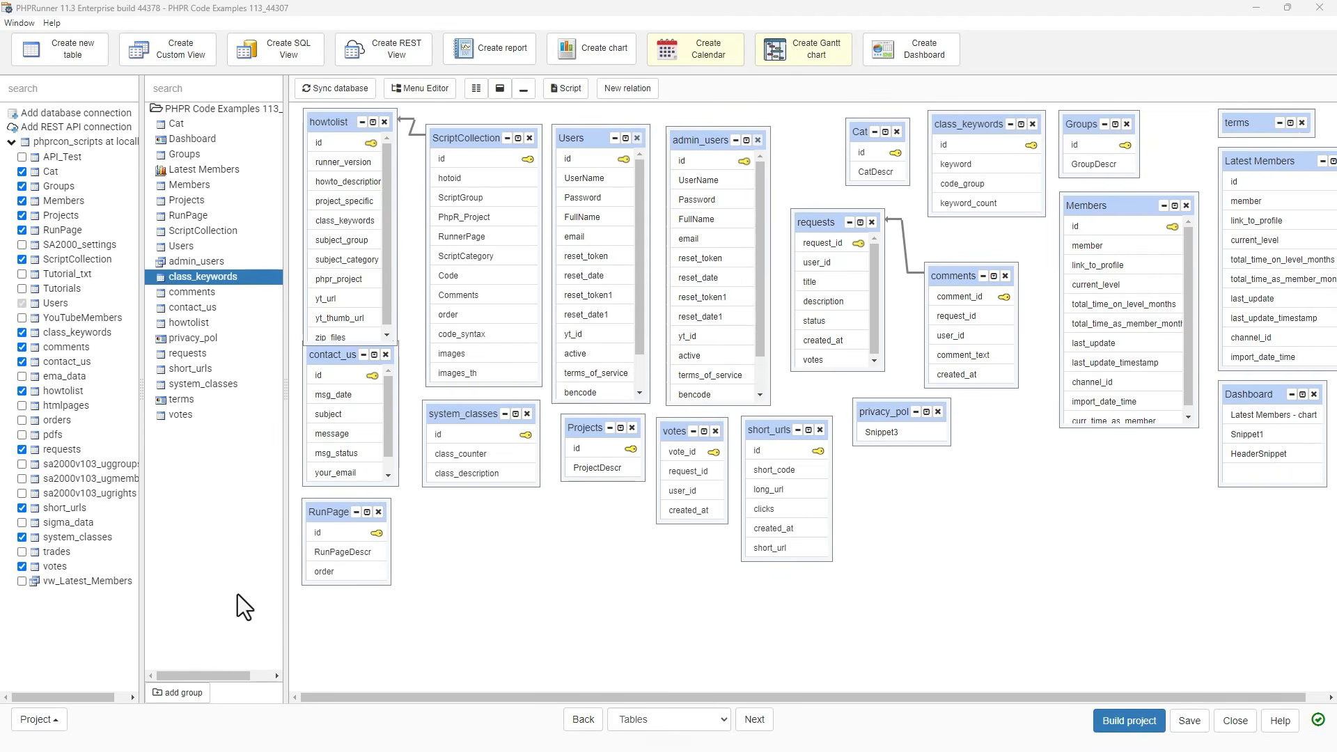
{"action": "left_click", "coordinate": [193, 369]}
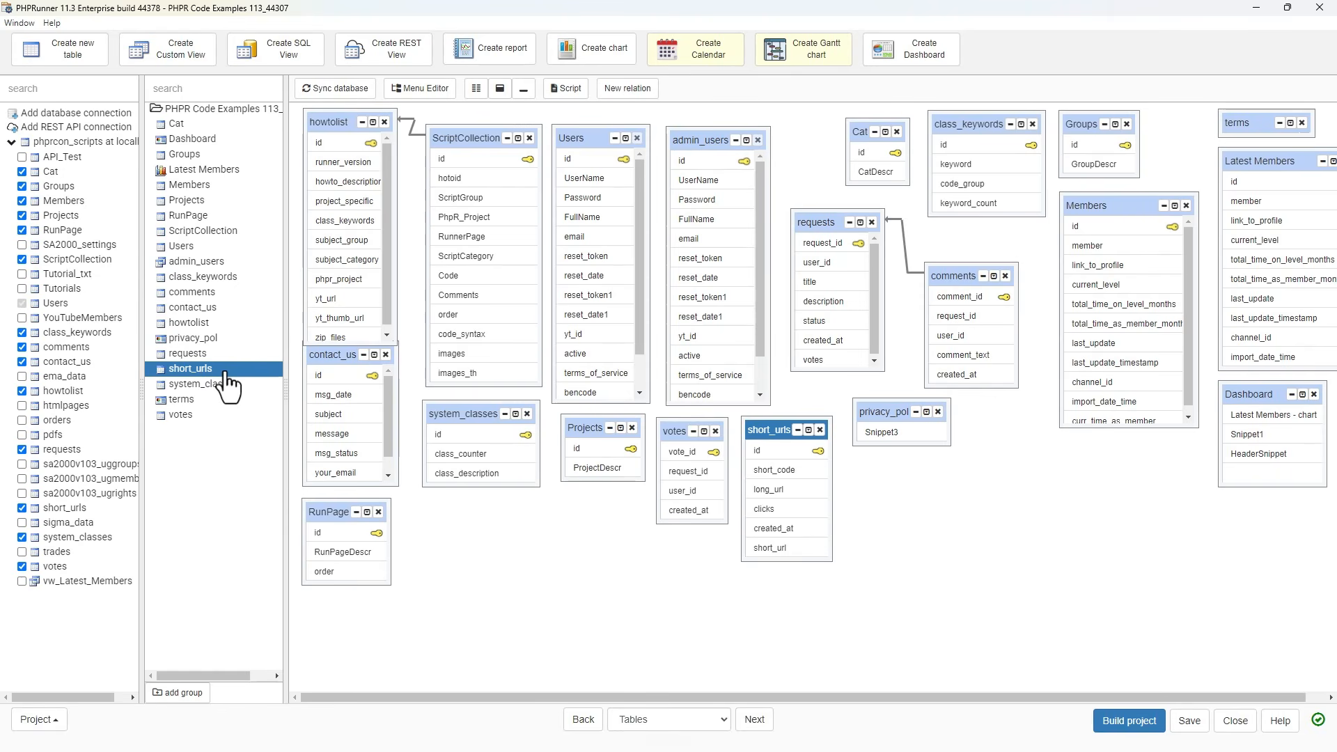
{"action": "left_click", "coordinate": [190, 354], "text": "ctrl"}
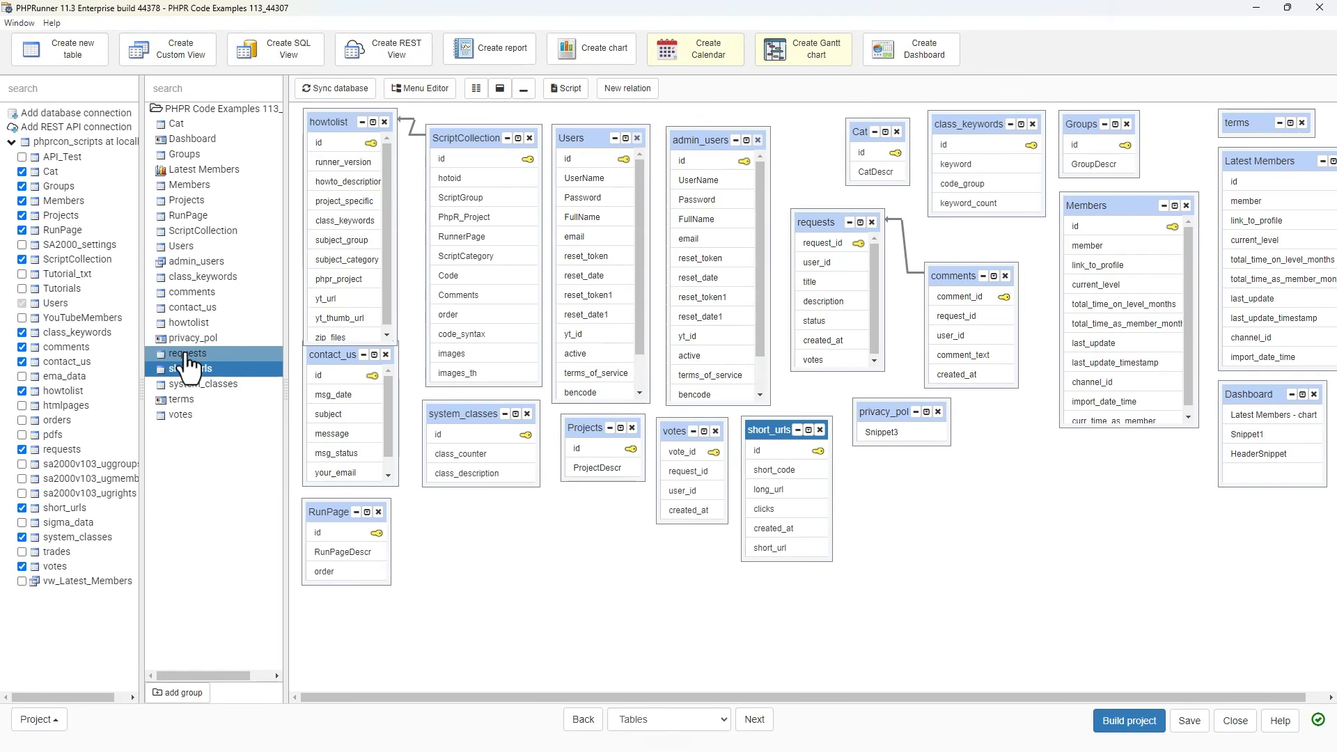
{"action": "right_click", "coordinate": [230, 356]}
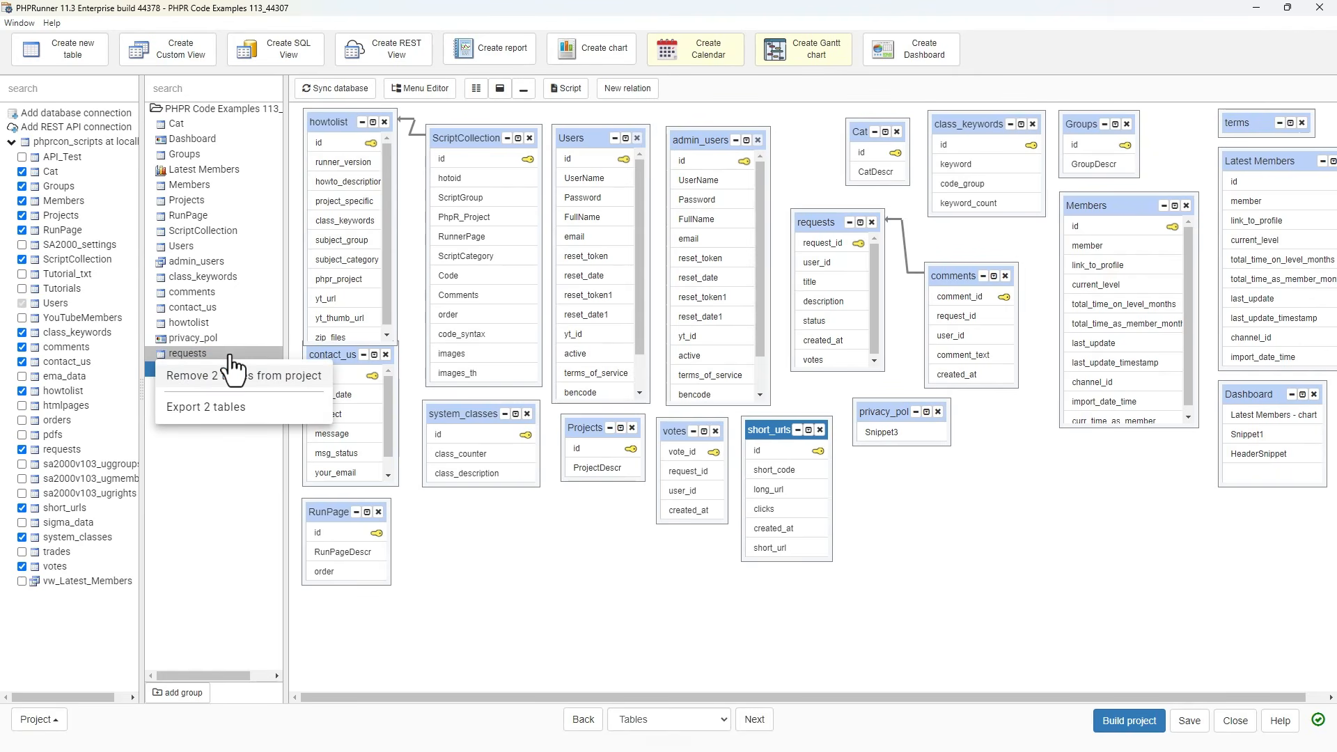
{"action": "left_click", "coordinate": [206, 408]}
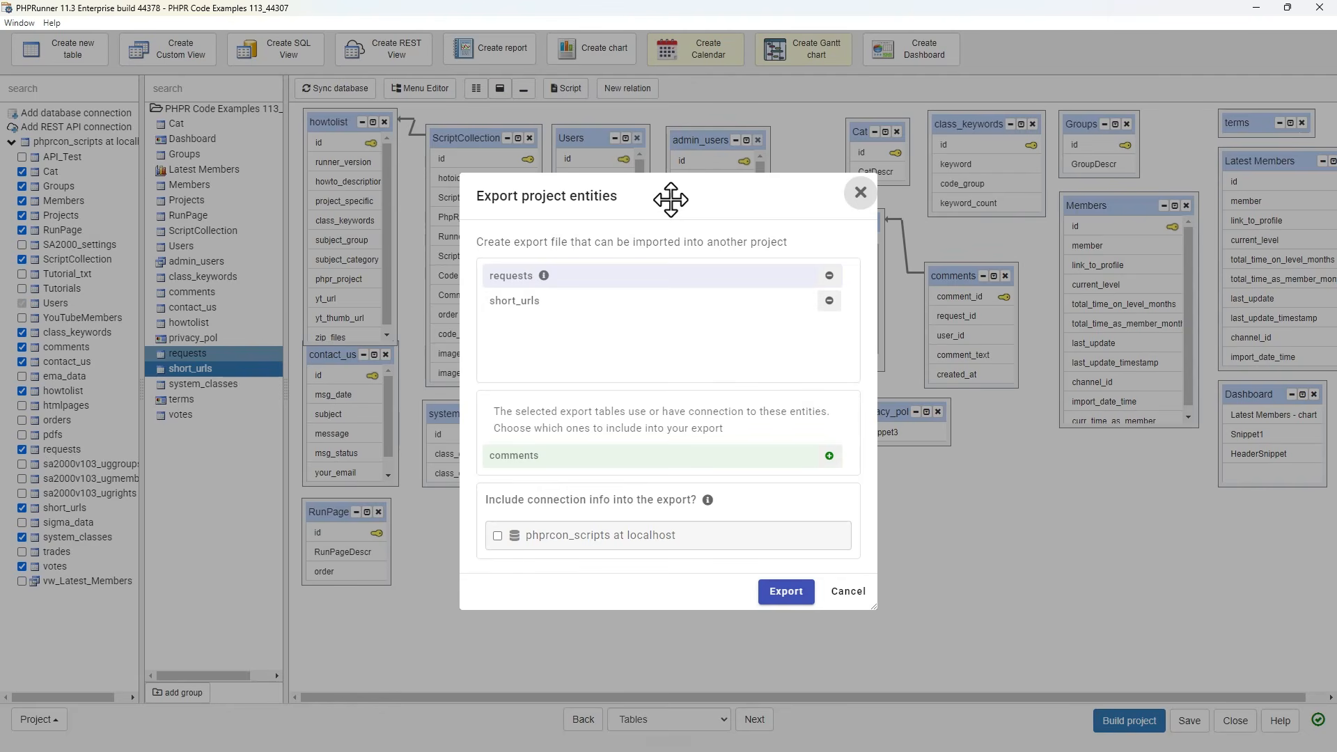
{"action": "left_click_drag", "start_coordinate": [670, 198], "coordinate": [511, 174]}
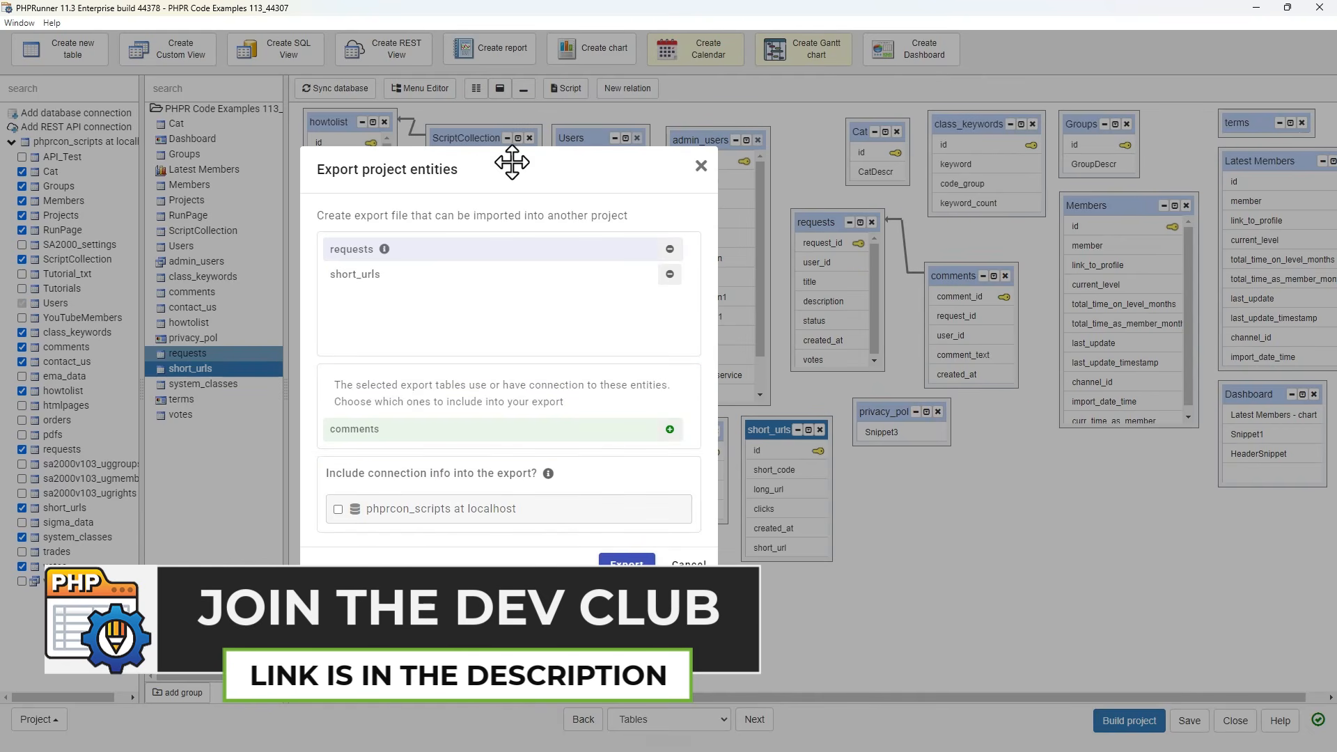
{"action": "left_click_drag", "start_coordinate": [512, 165], "coordinate": [724, 183]}
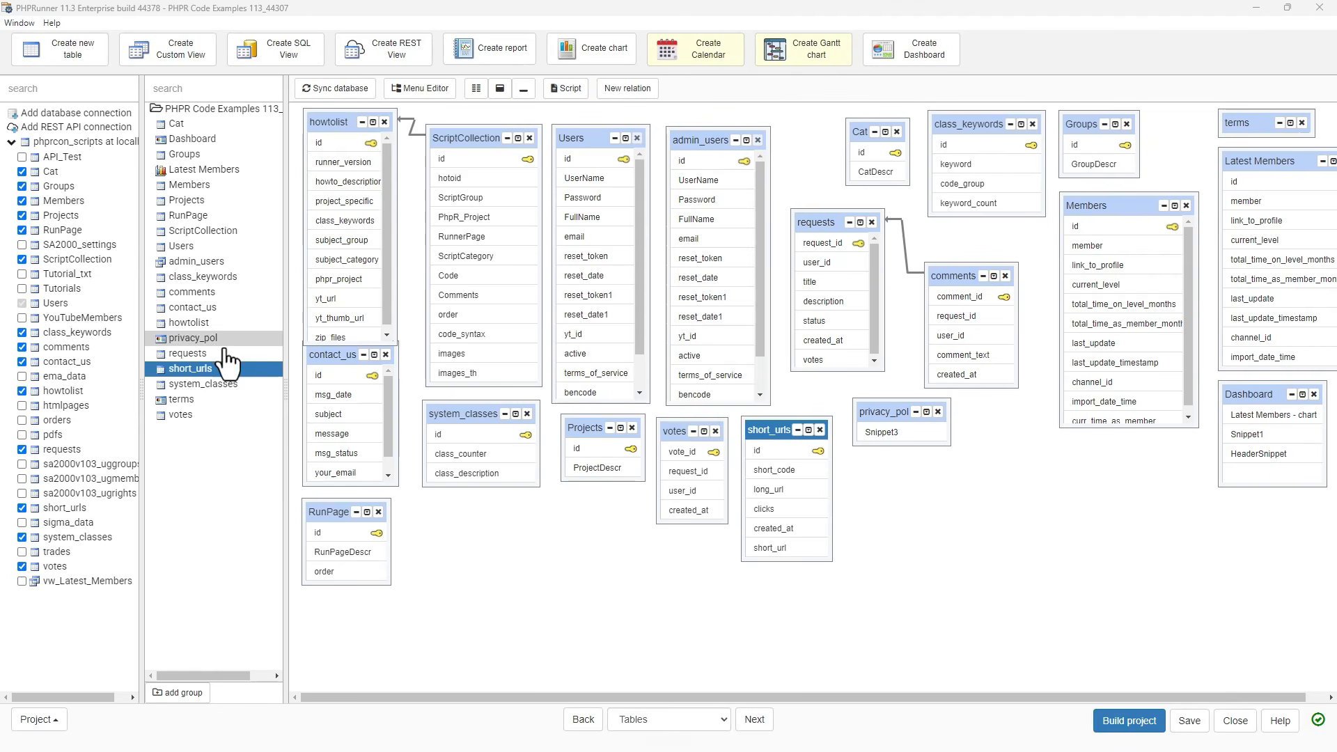
Export only the short_urls table to an export file, without including the connection info
{"action": "right_click", "coordinate": [208, 378]}
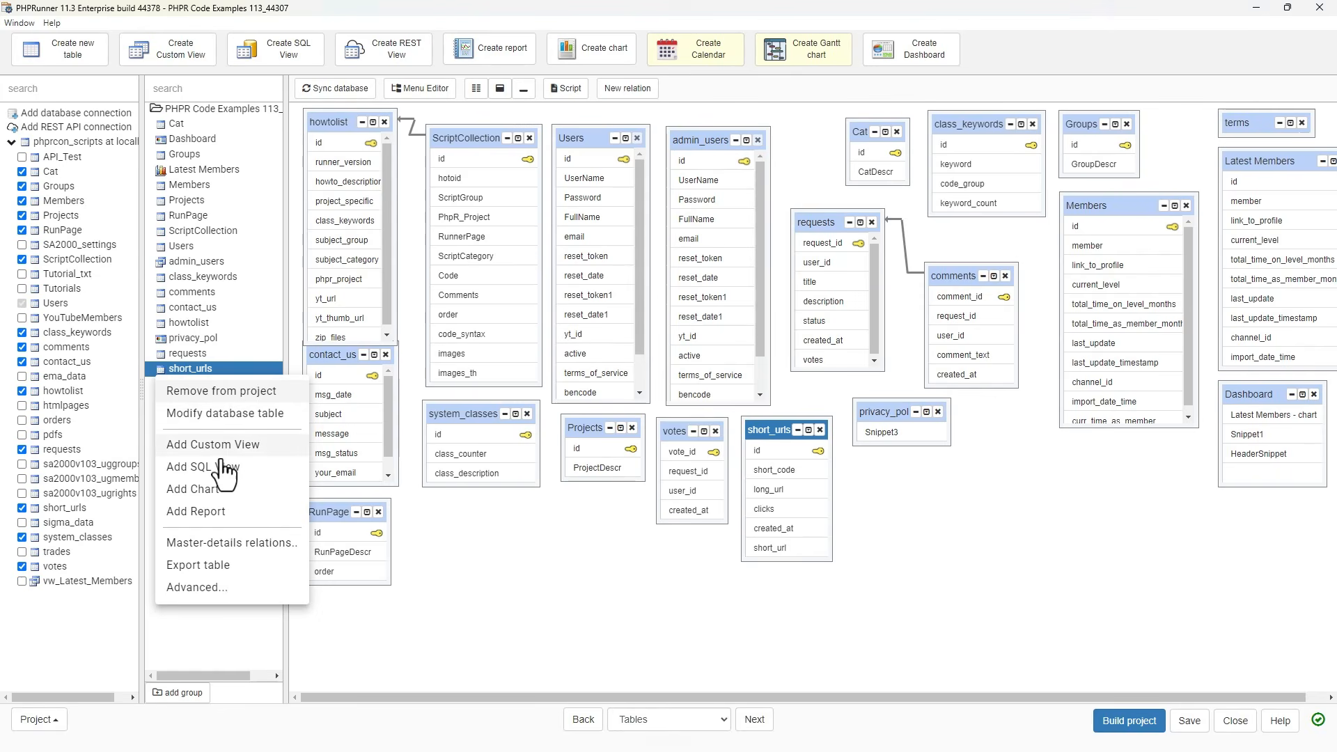
{"action": "left_click", "coordinate": [202, 566]}
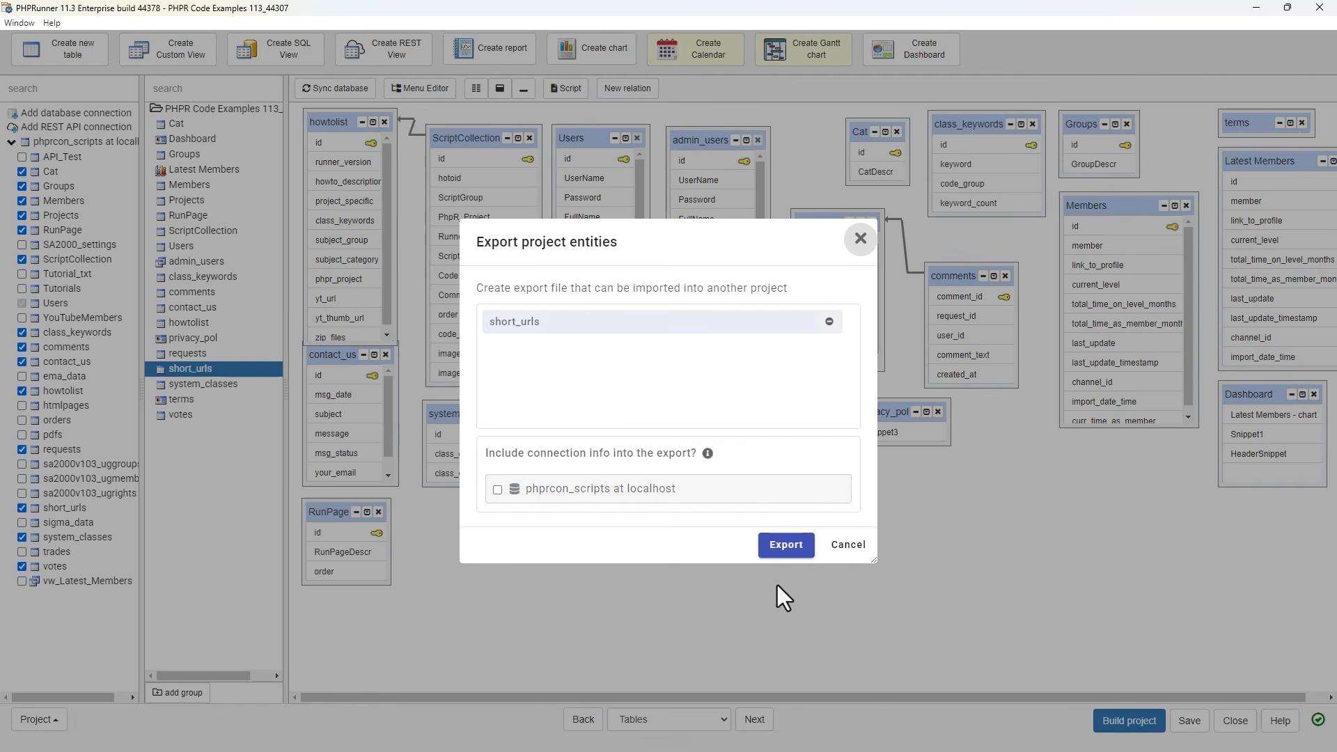
{"action": "left_click", "coordinate": [788, 547]}
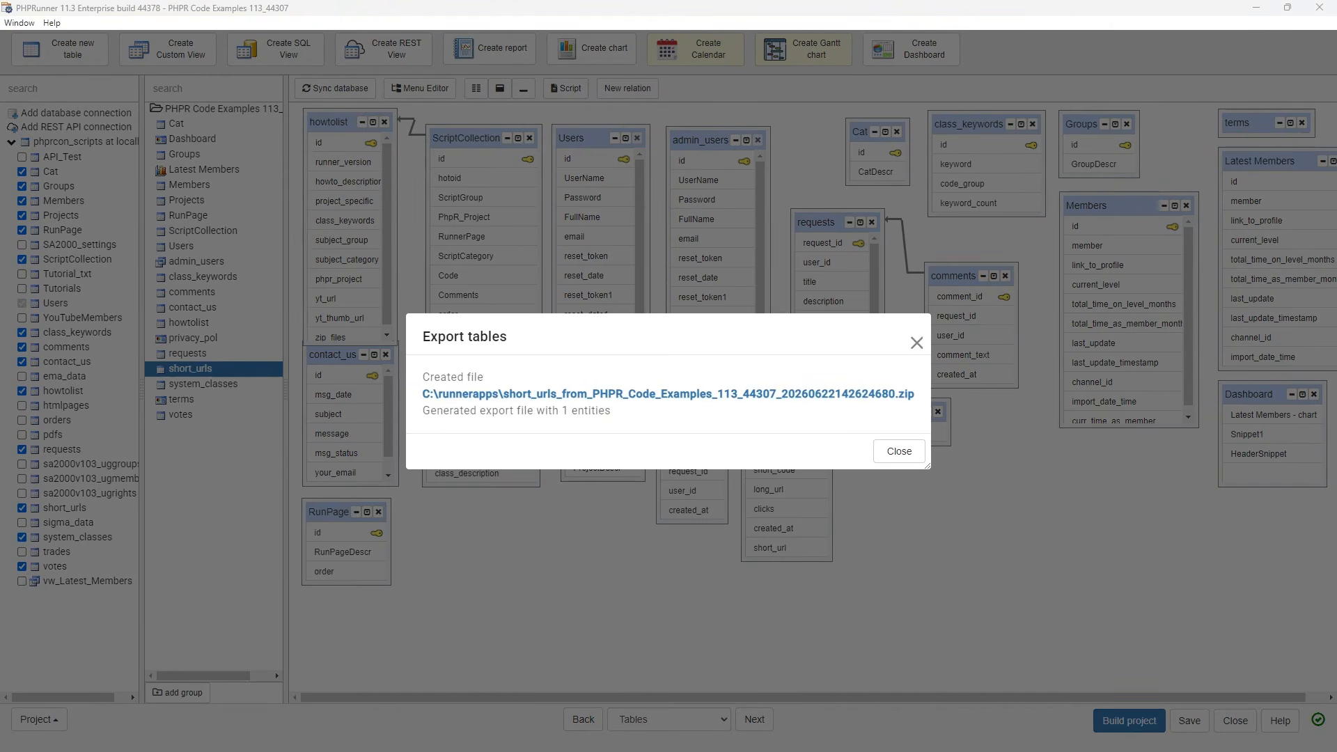
Check the exported short_urls zip file in the runnerapps folder, then dismiss the export result
{"action": "left_click_drag", "start_coordinate": [0, 164], "coordinate": [794, 126]}
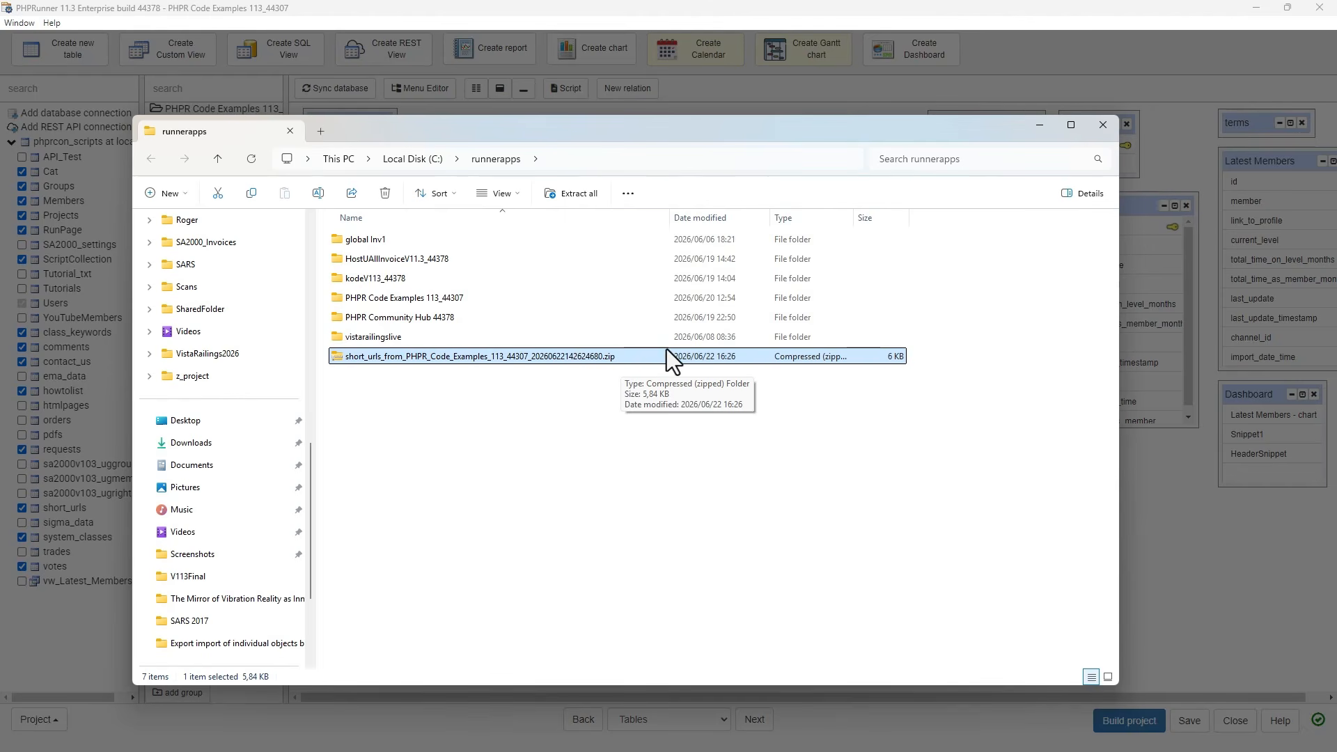
{"action": "left_click", "coordinate": [914, 9]}
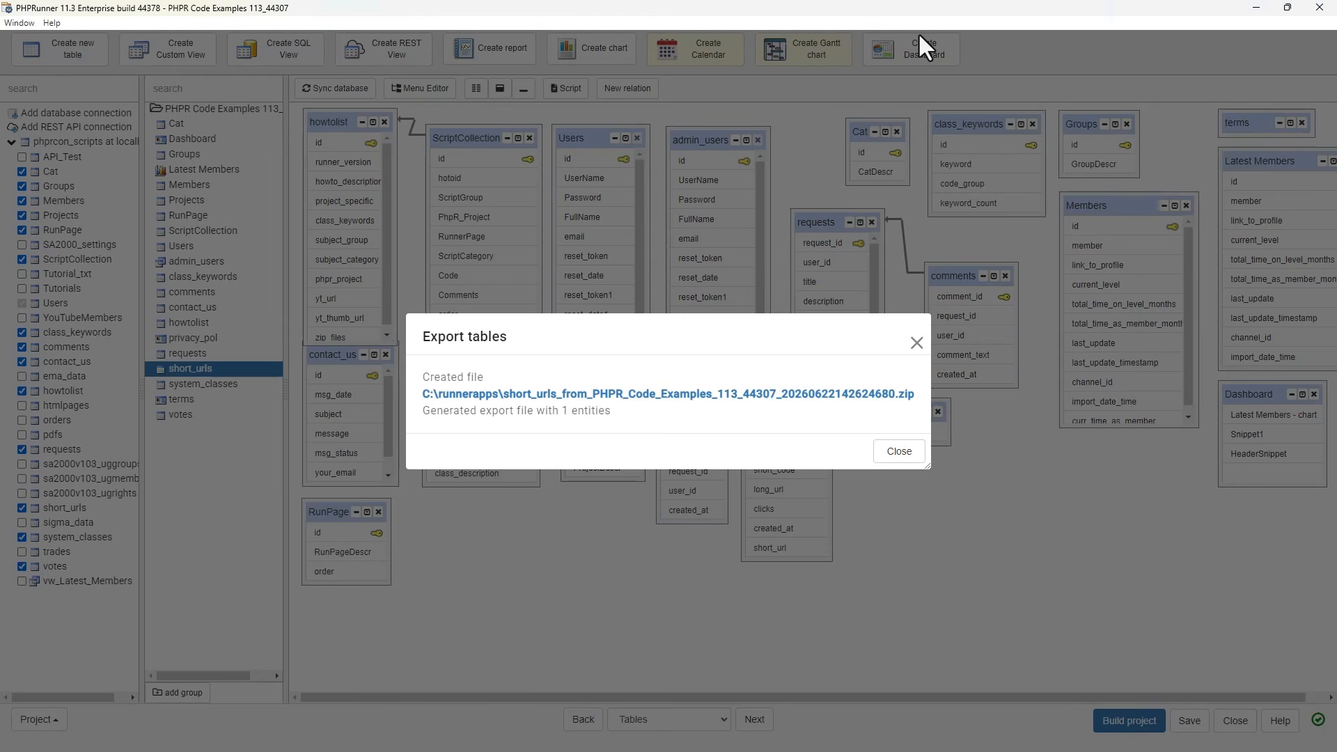
{"action": "left_click", "coordinate": [908, 454]}
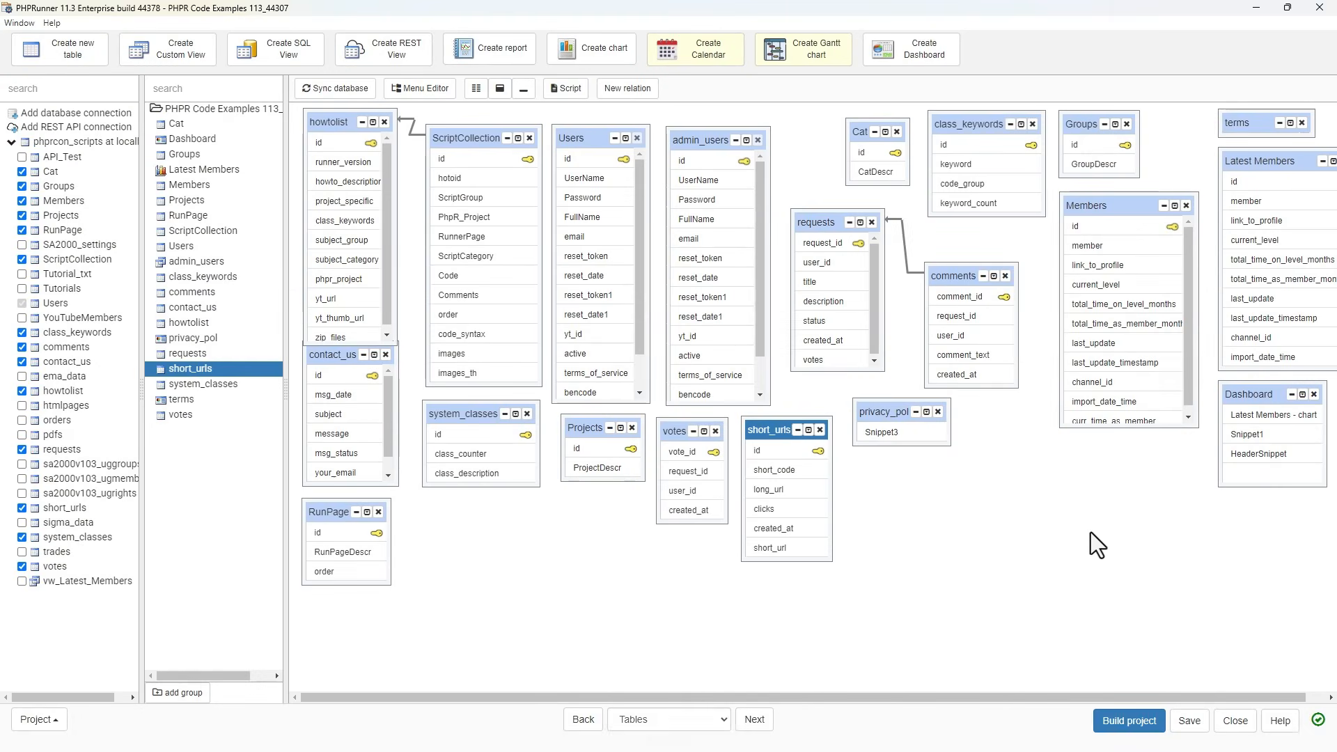
Save and close the PHPR Code Examples project and open the kodeV113_44378 project
{"action": "left_click", "coordinate": [1191, 724]}
{"action": "left_click", "coordinate": [1236, 723]}
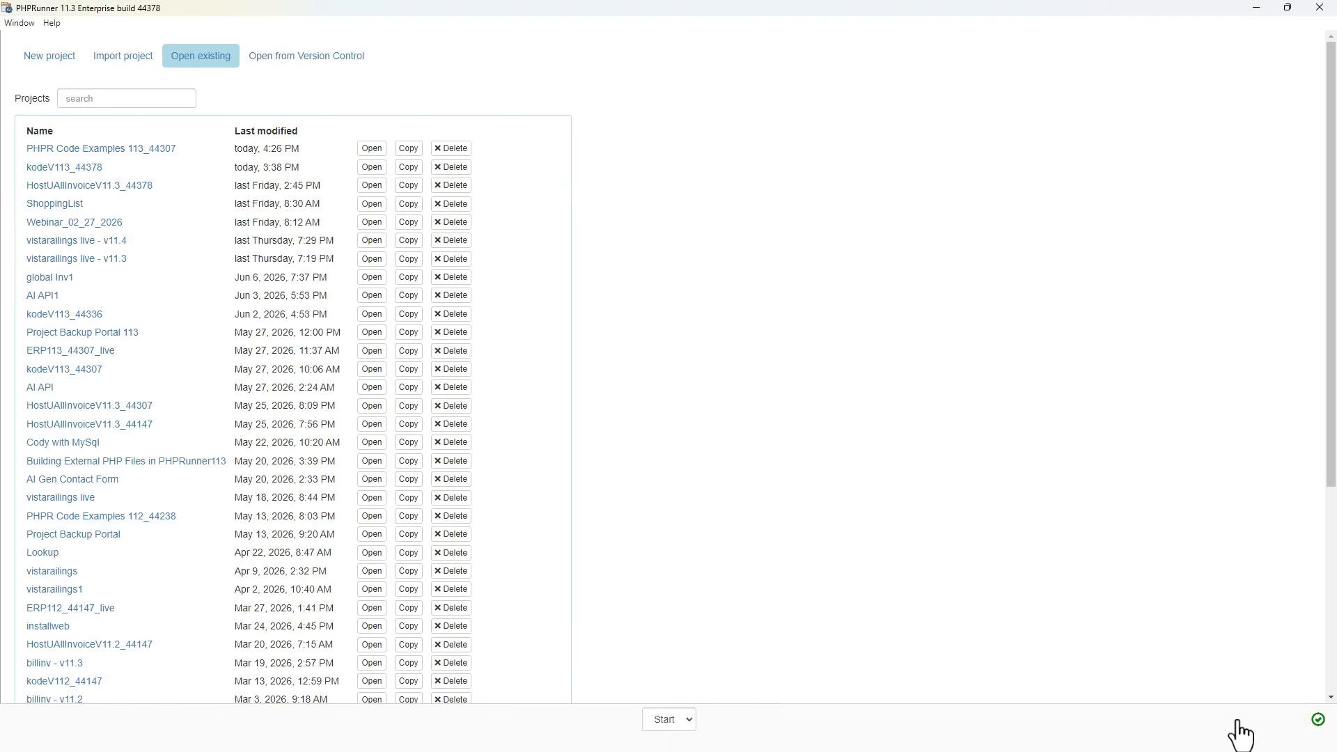
{"action": "left_click", "coordinate": [69, 169]}
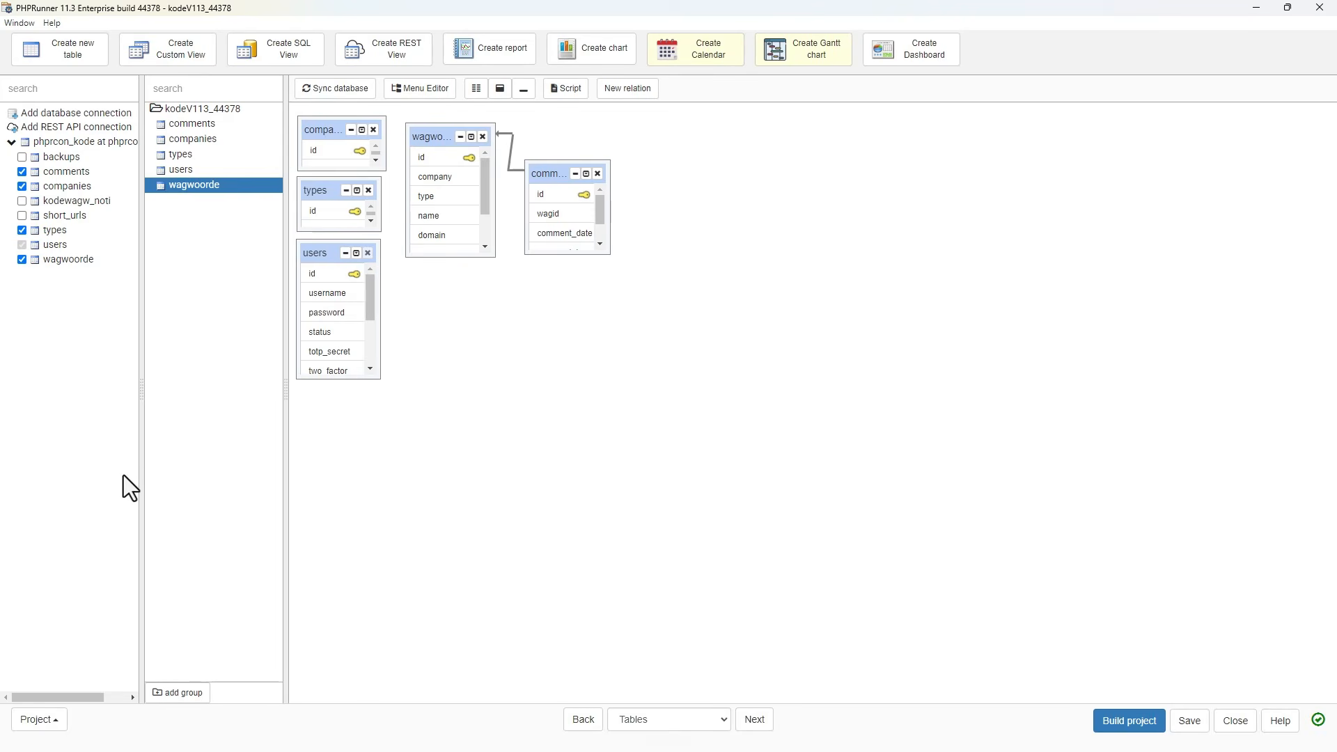
Load short_urls_from_PHPR_Code_Examples_113_44307_20260622124819397.zip from the runnerapps folder for a table import
{"action": "left_click", "coordinate": [37, 722]}
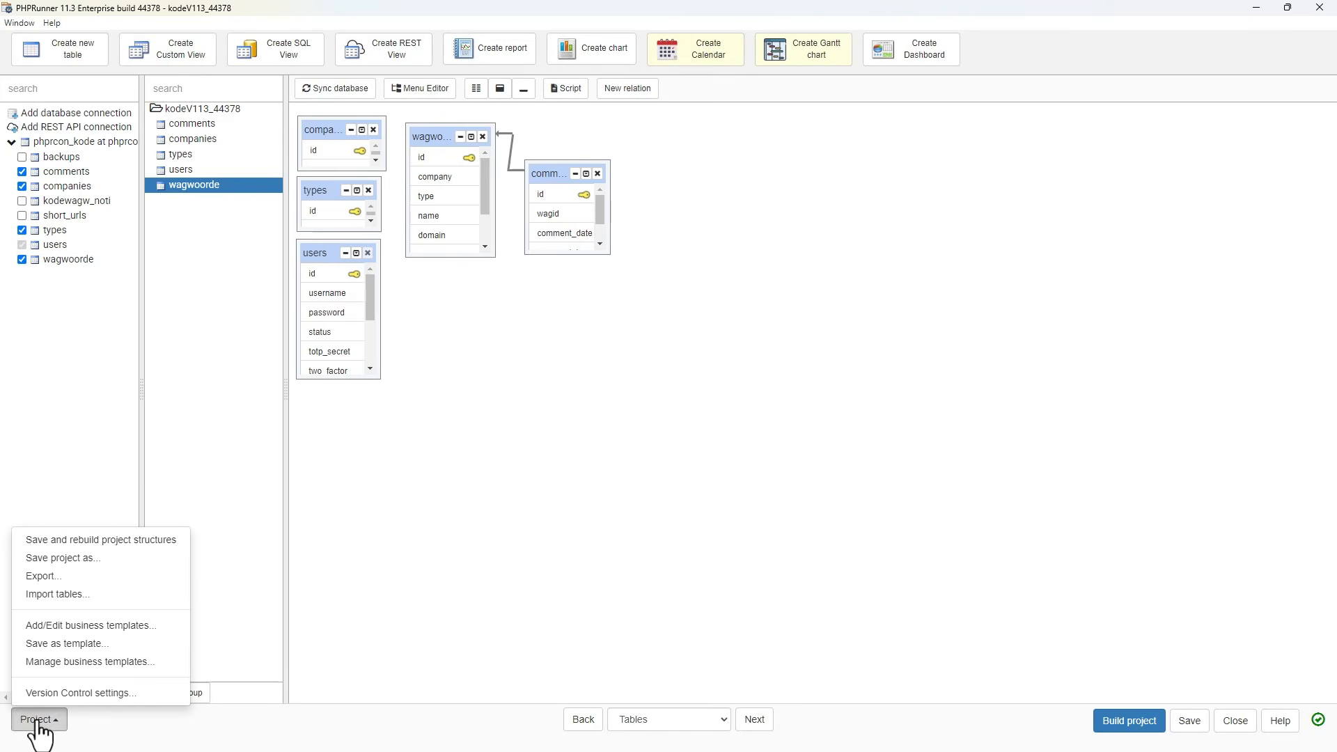
{"action": "left_click", "coordinate": [69, 596]}
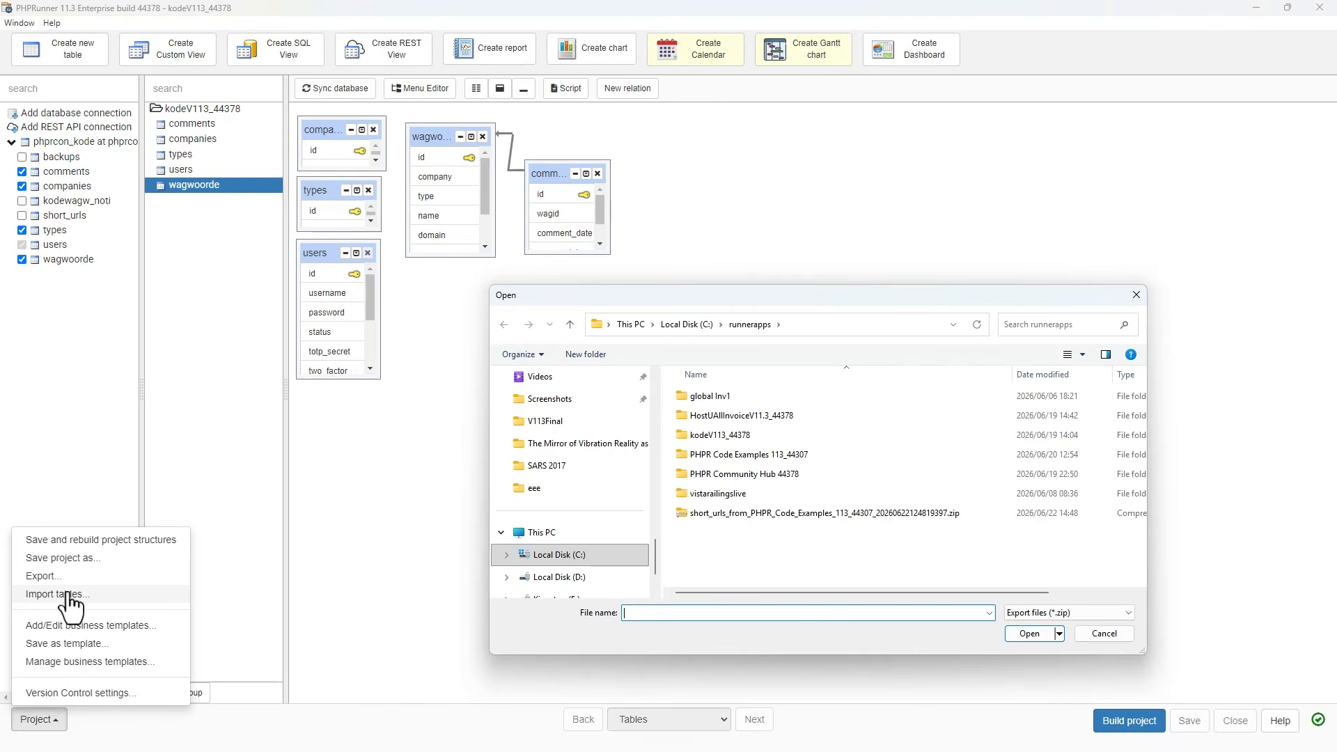
{"action": "left_click_drag", "start_coordinate": [858, 292], "coordinate": [794, 172]}
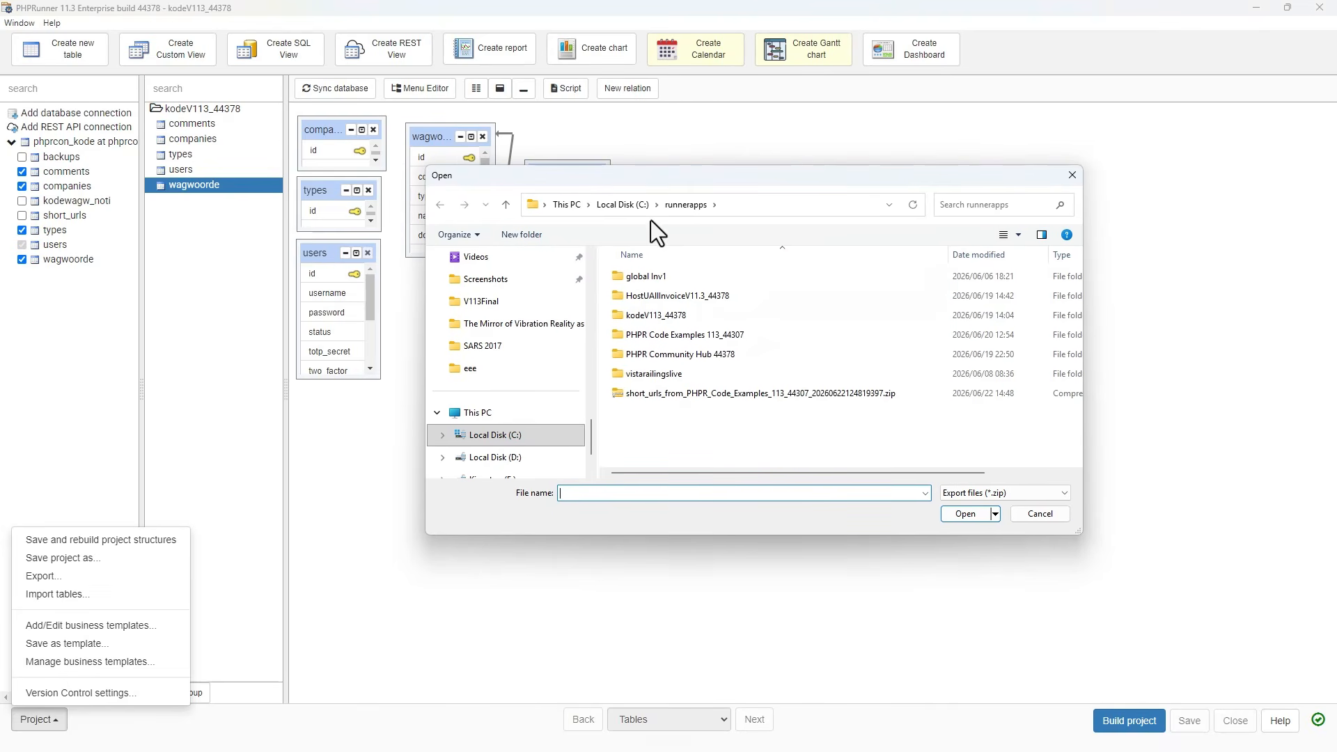
{"action": "left_click", "coordinate": [752, 395]}
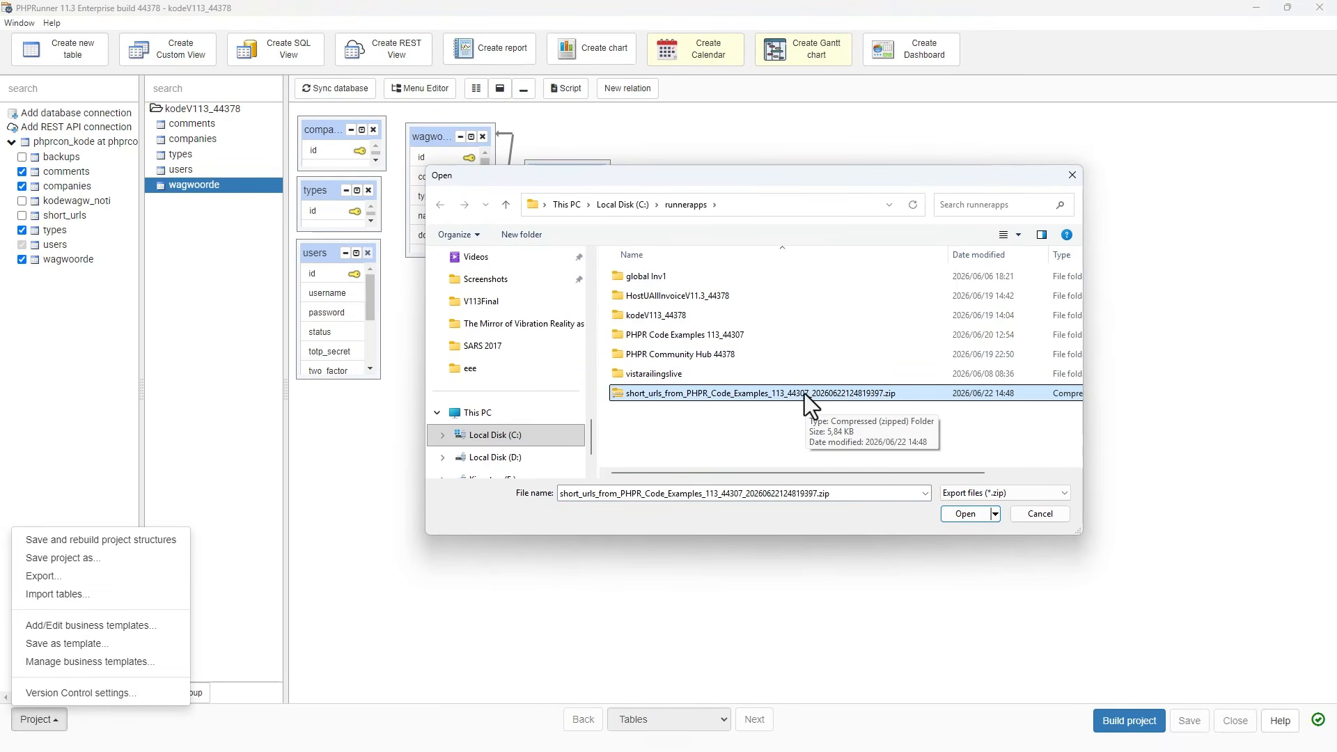
{"action": "left_click", "coordinate": [966, 514]}
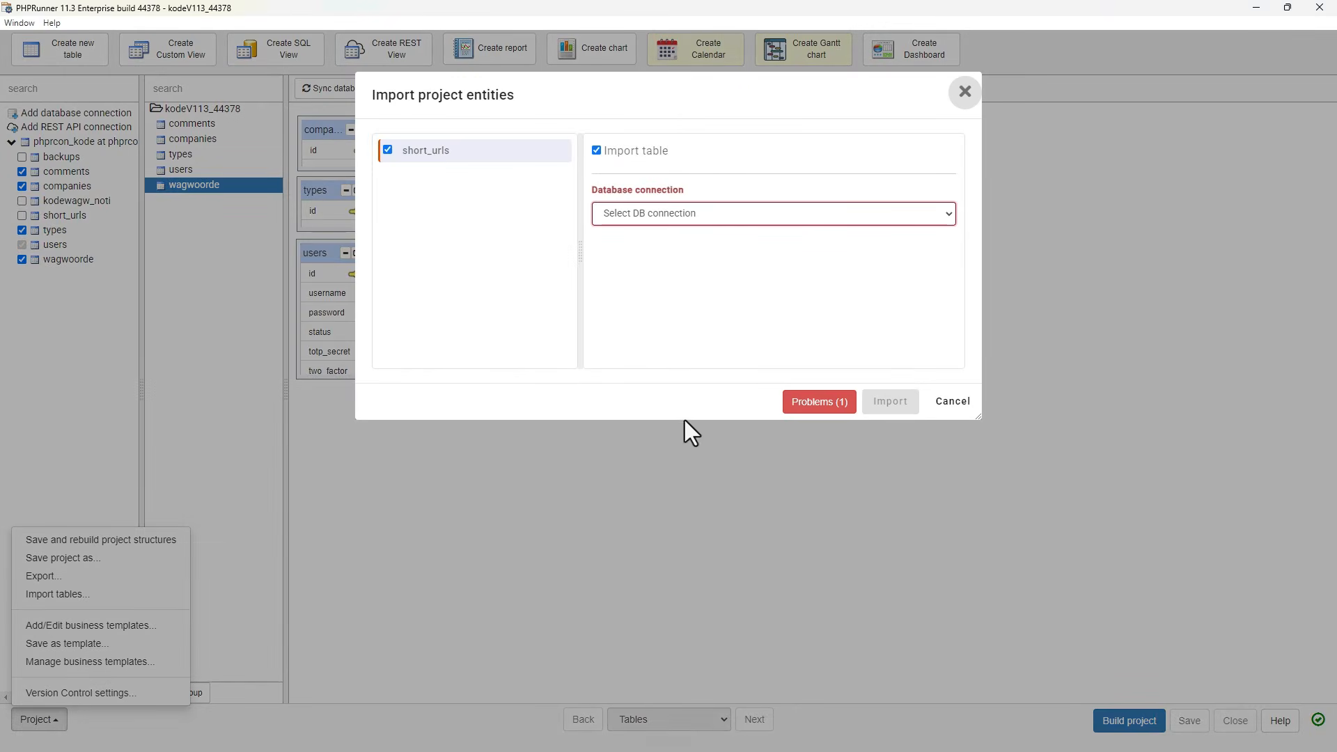
Import the short_urls table using the phprcon_kode at phprconsultant connection and place it below the wagwoorde table in the diagram
{"action": "left_click", "coordinate": [705, 215]}
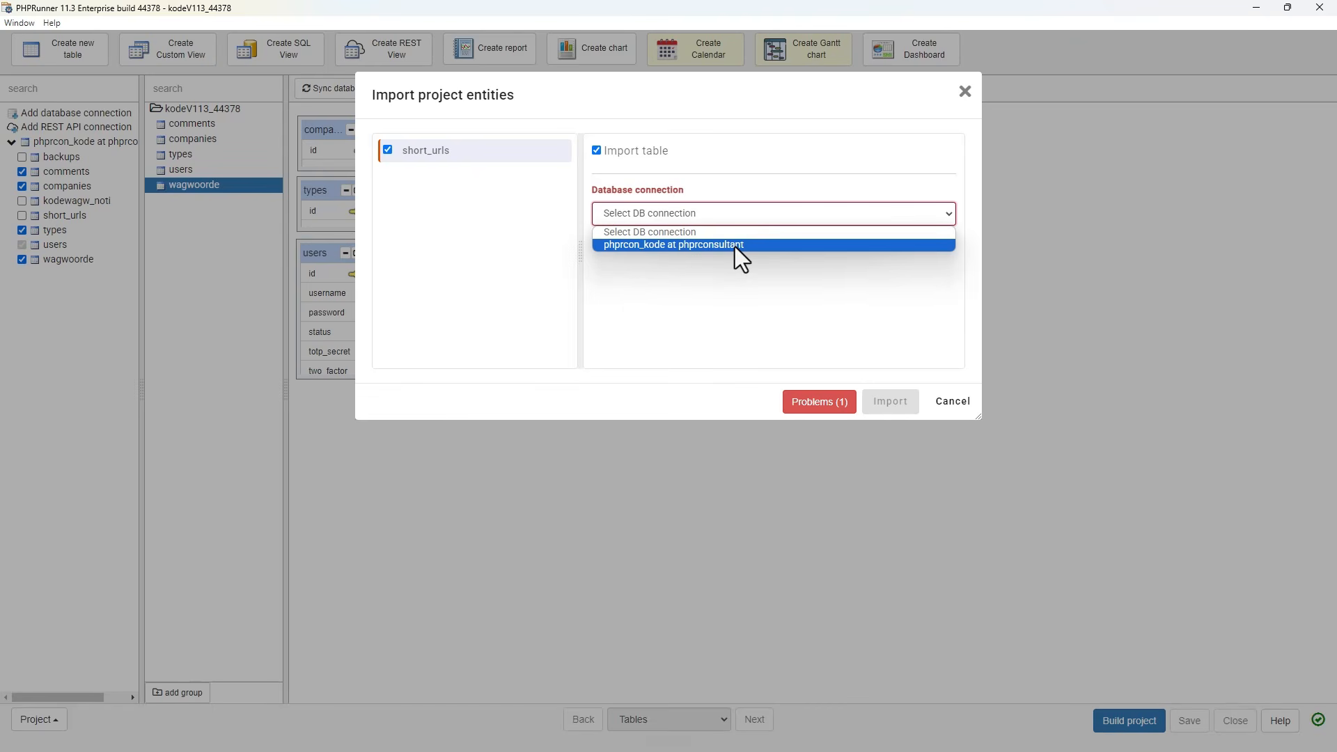
{"action": "left_click", "coordinate": [734, 246]}
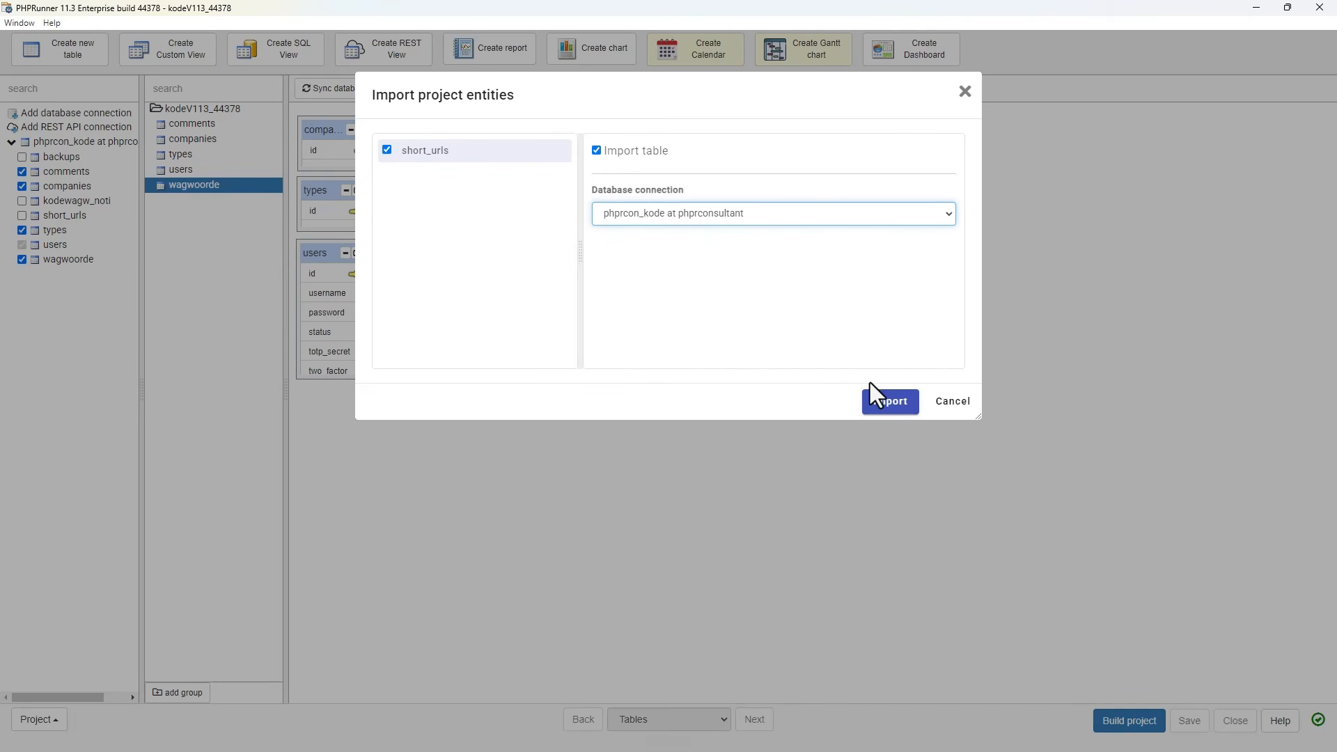
{"action": "left_click", "coordinate": [886, 403]}
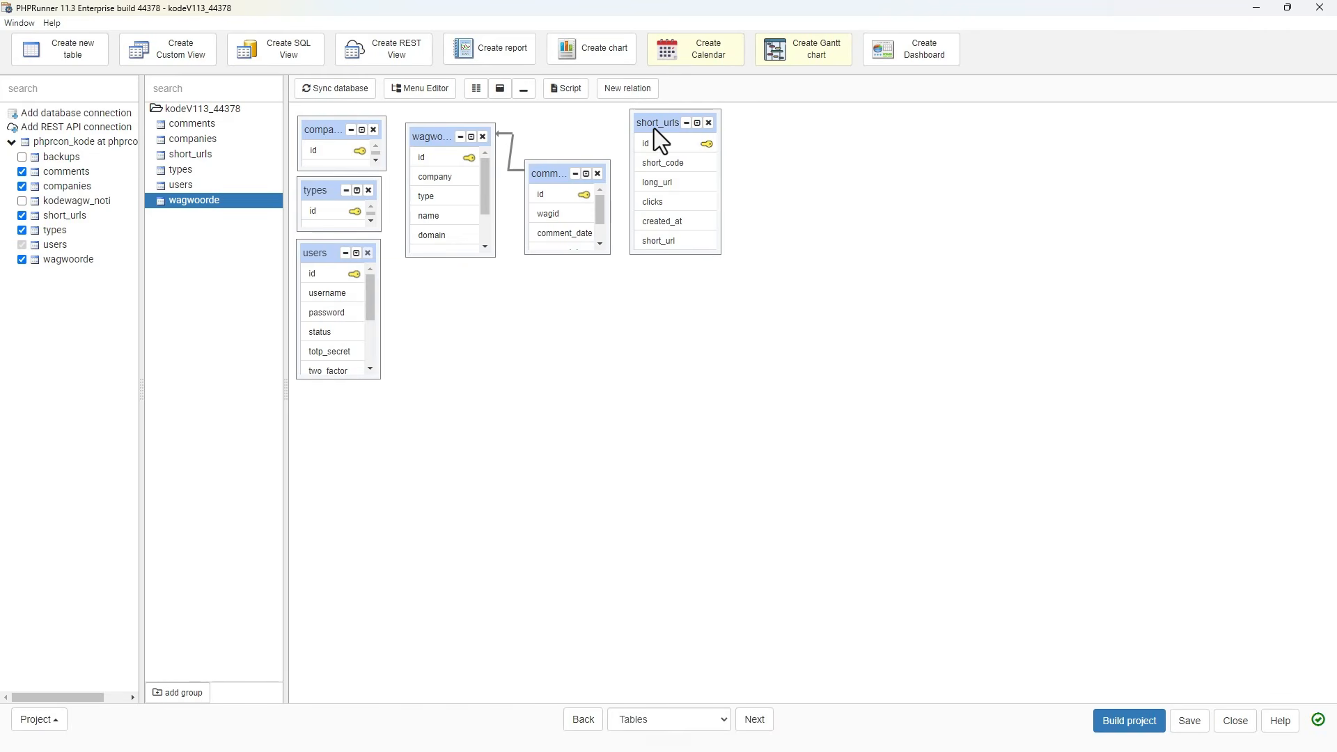
{"action": "left_click_drag", "start_coordinate": [654, 128], "coordinate": [432, 284]}
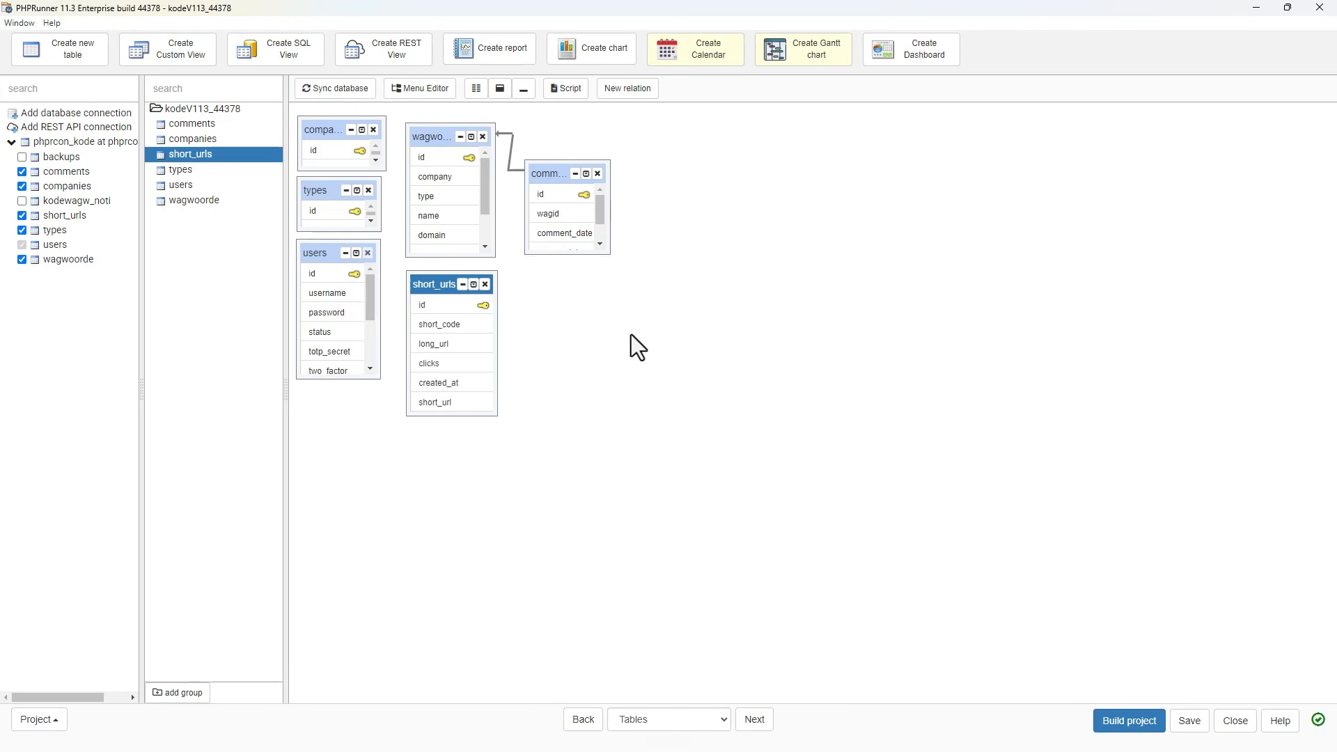
Examine the imported short_urls table's SQL query, including the short_url alias, and its Before record added event code
{"action": "left_click", "coordinate": [756, 723]}
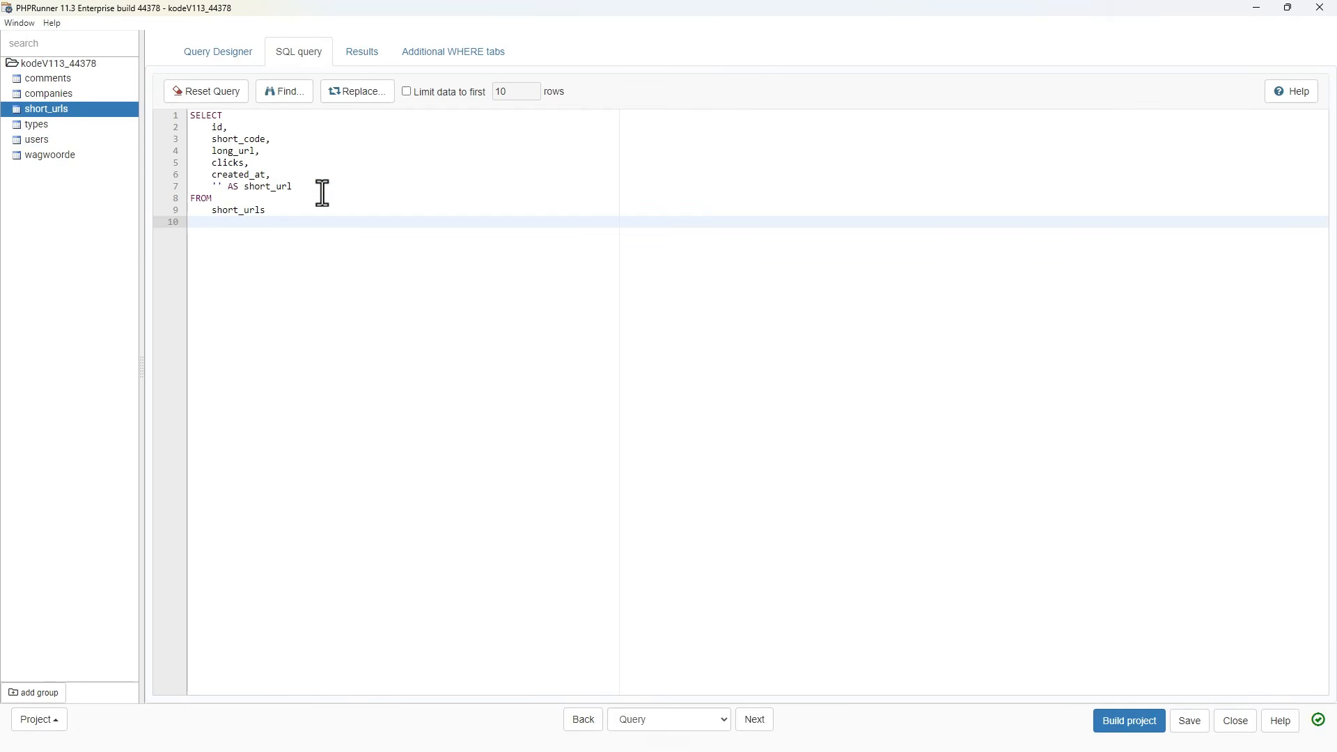
{"action": "left_click_drag", "start_coordinate": [295, 187], "coordinate": [131, 189]}
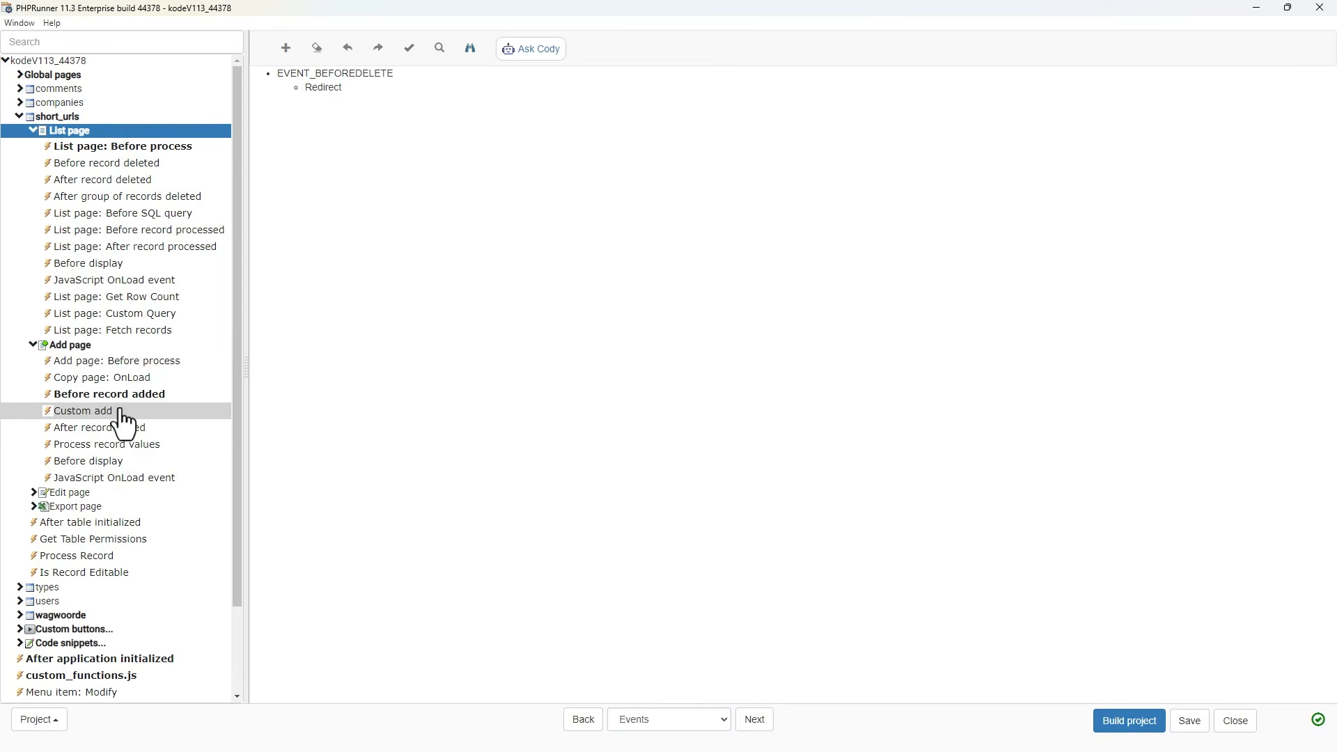
{"action": "left_click", "coordinate": [122, 397]}
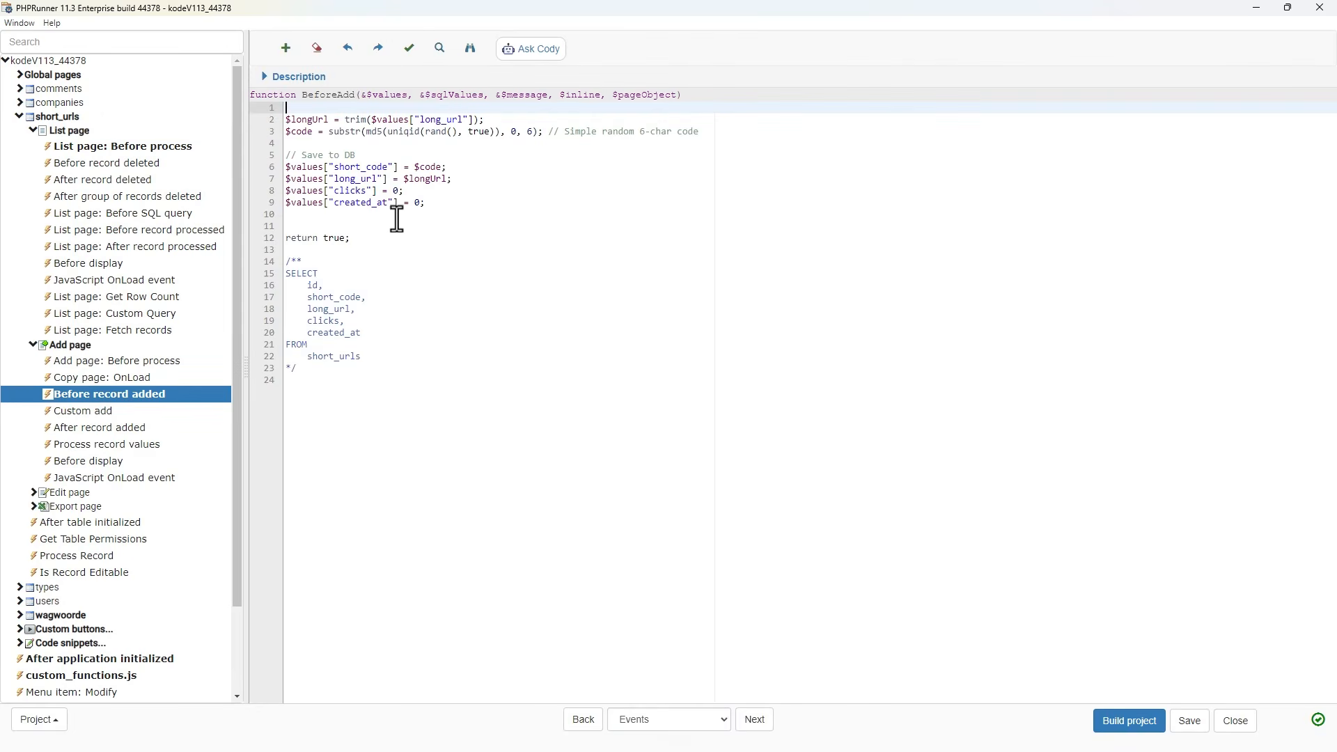
{"action": "left_click_drag", "start_coordinate": [436, 198], "coordinate": [259, 120]}
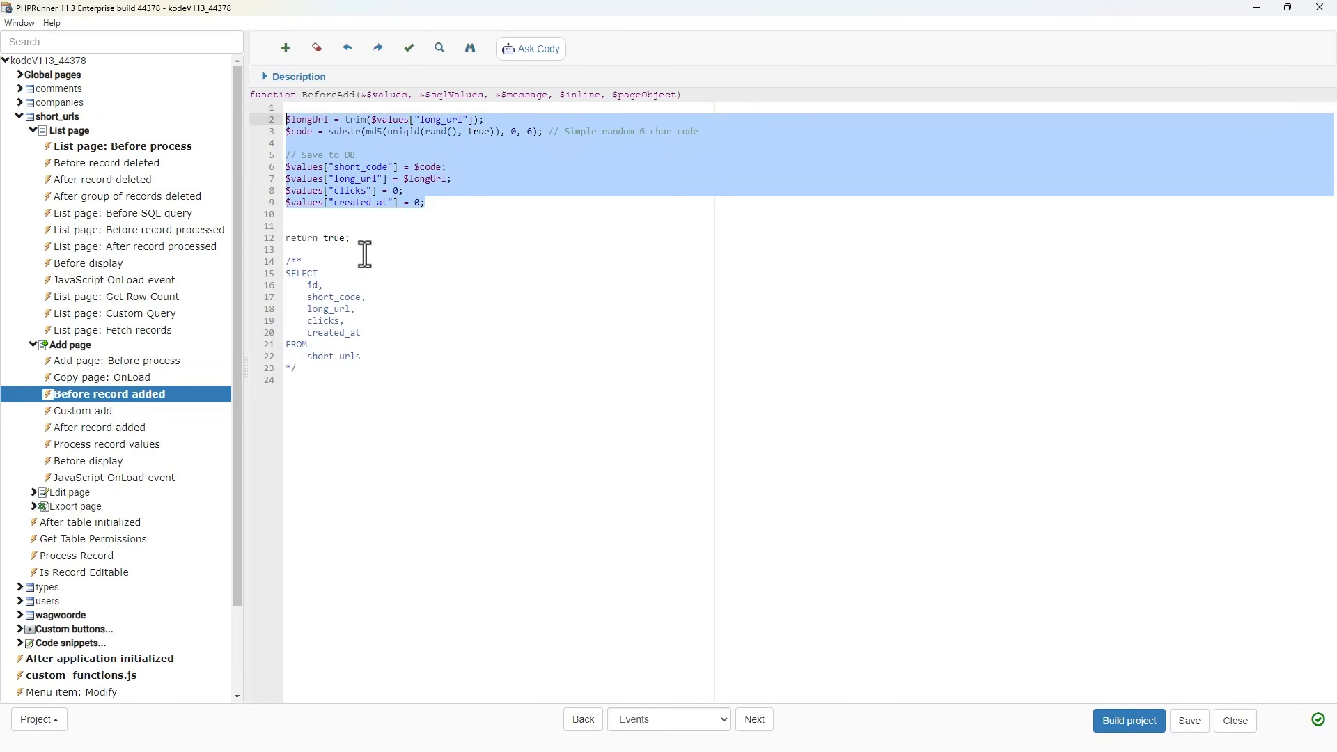
{"action": "left_click_drag", "start_coordinate": [356, 241], "coordinate": [274, 114]}
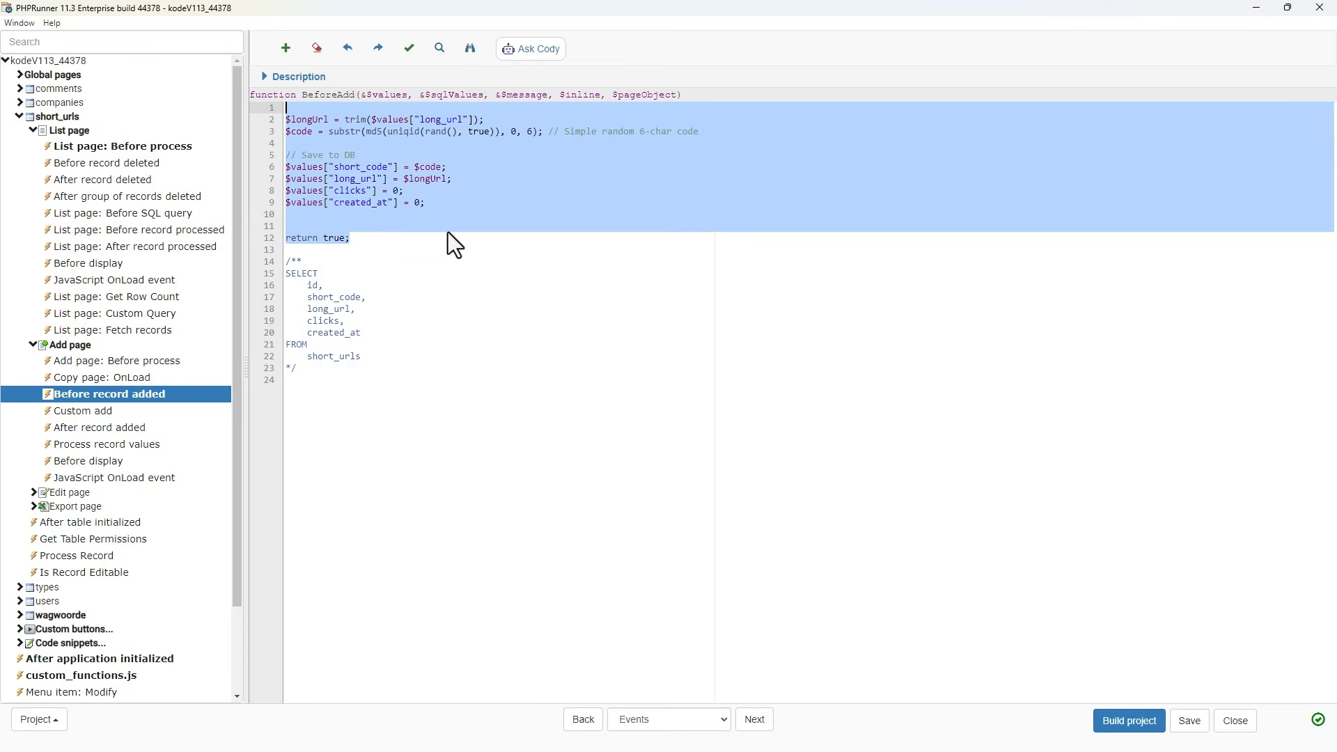
{"action": "left_click", "coordinate": [465, 286]}
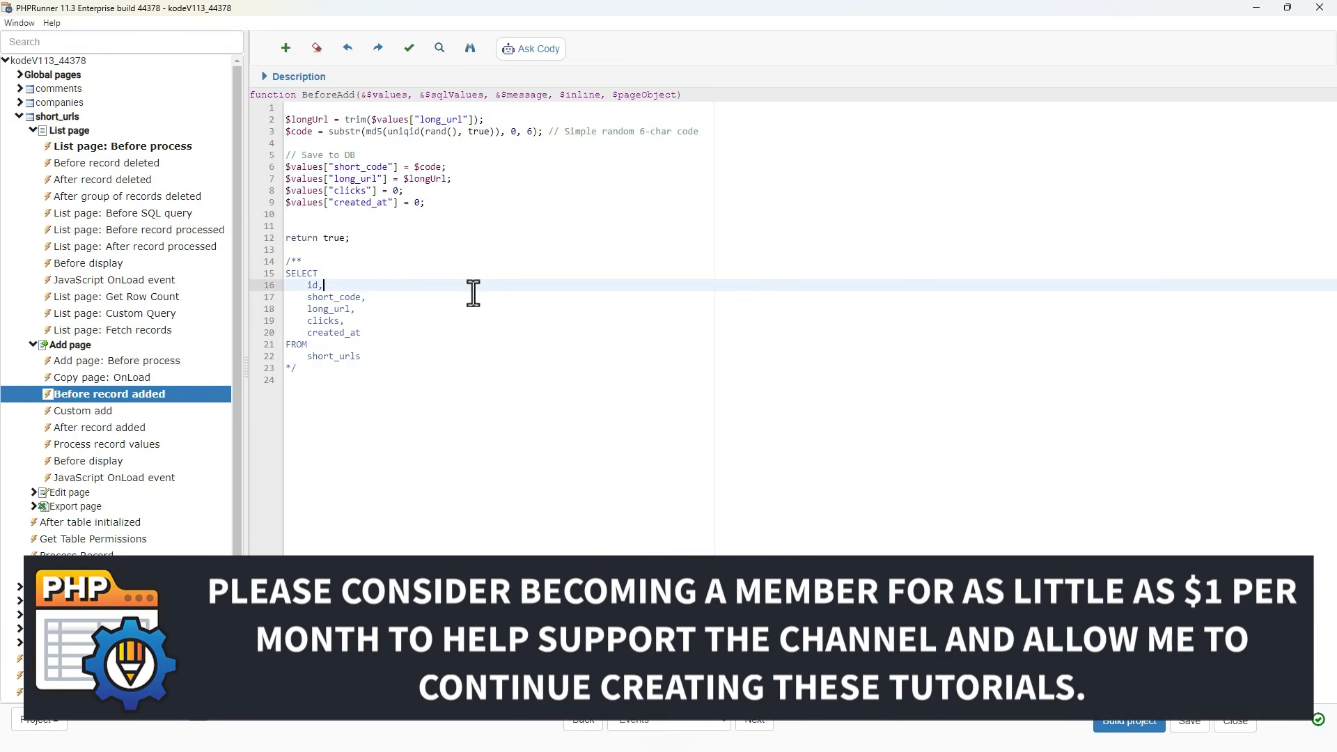